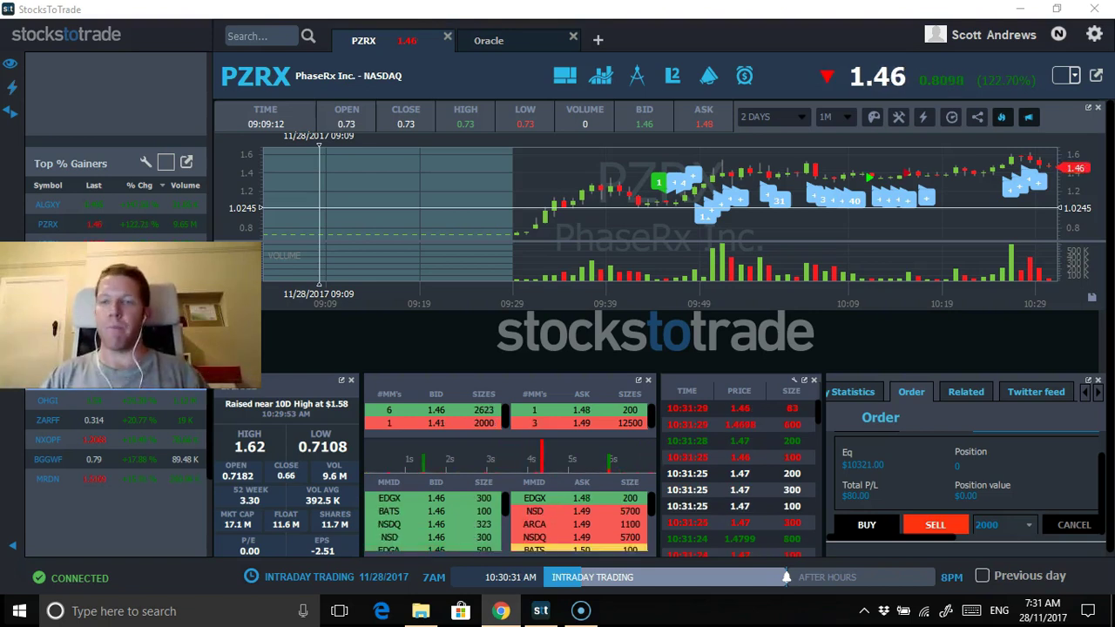
Trace the PZRX chart's price action from 10:06 to 10:23, checking around 10:16.
{"action": "mouse_move", "coordinate": [871, 180]}
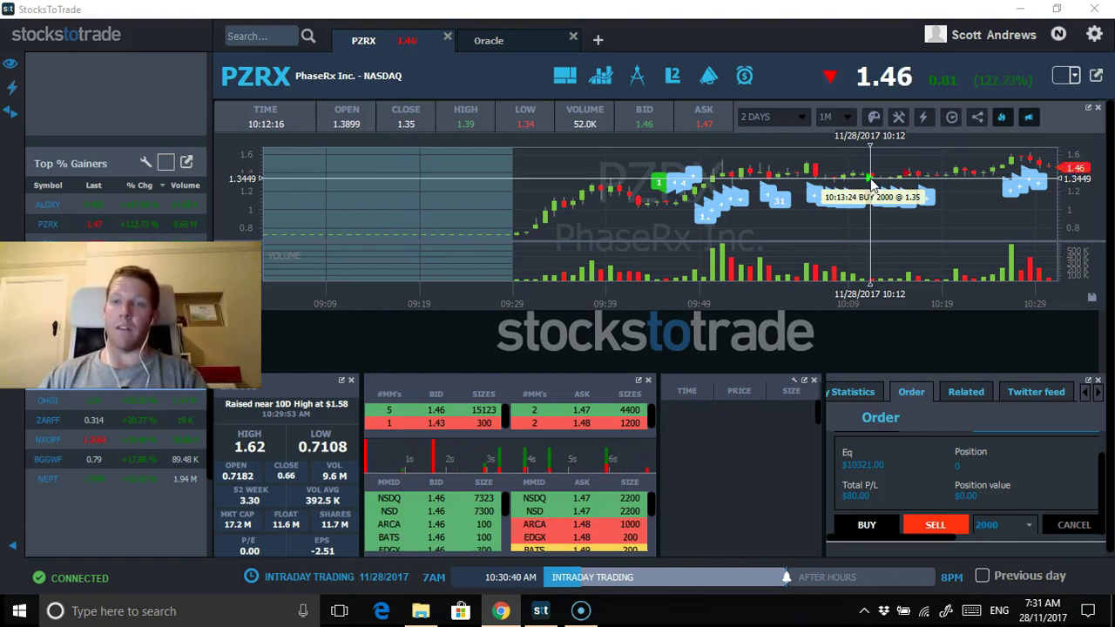
{"action": "left_click", "coordinate": [874, 160]}
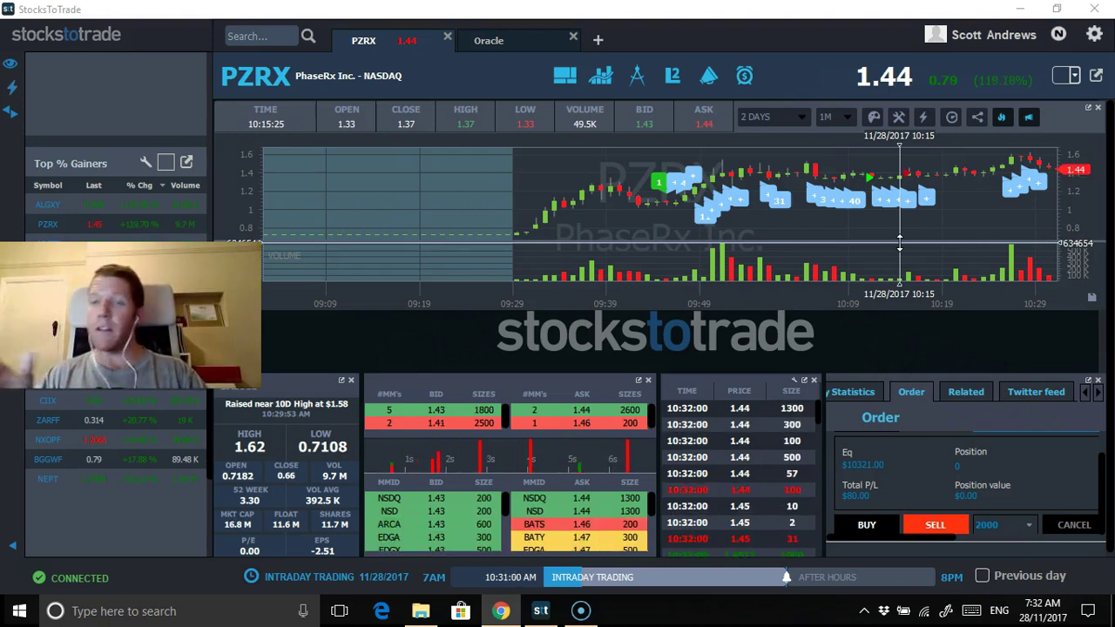
{"action": "left_click", "coordinate": [1086, 204]}
{"action": "left_click", "coordinate": [823, 181]}
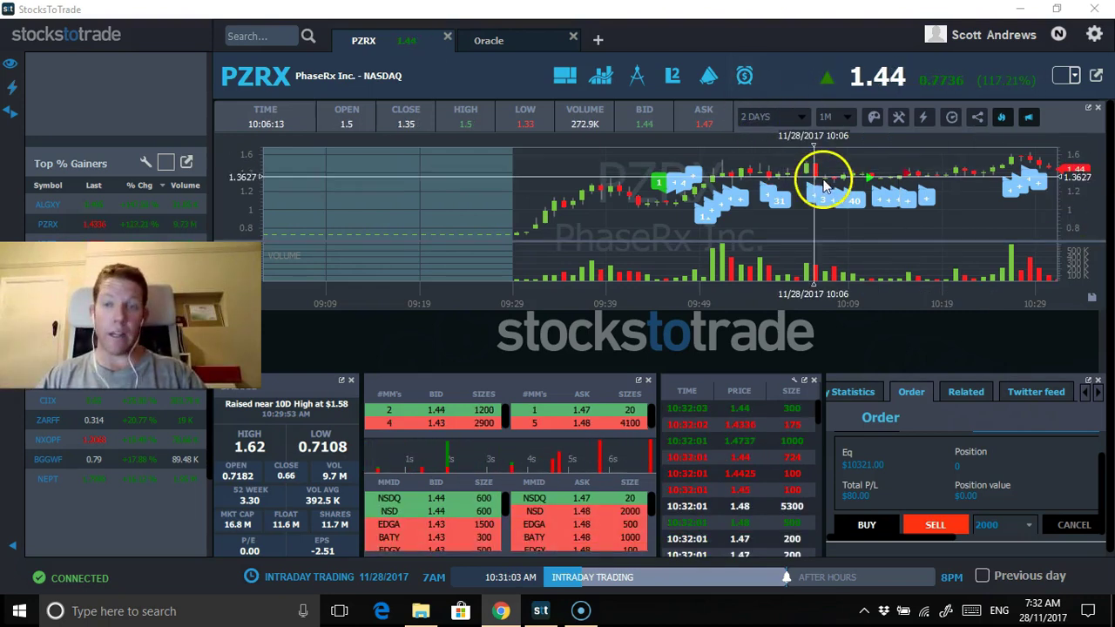
{"action": "left_click_drag", "start_coordinate": [822, 182], "coordinate": [979, 180]}
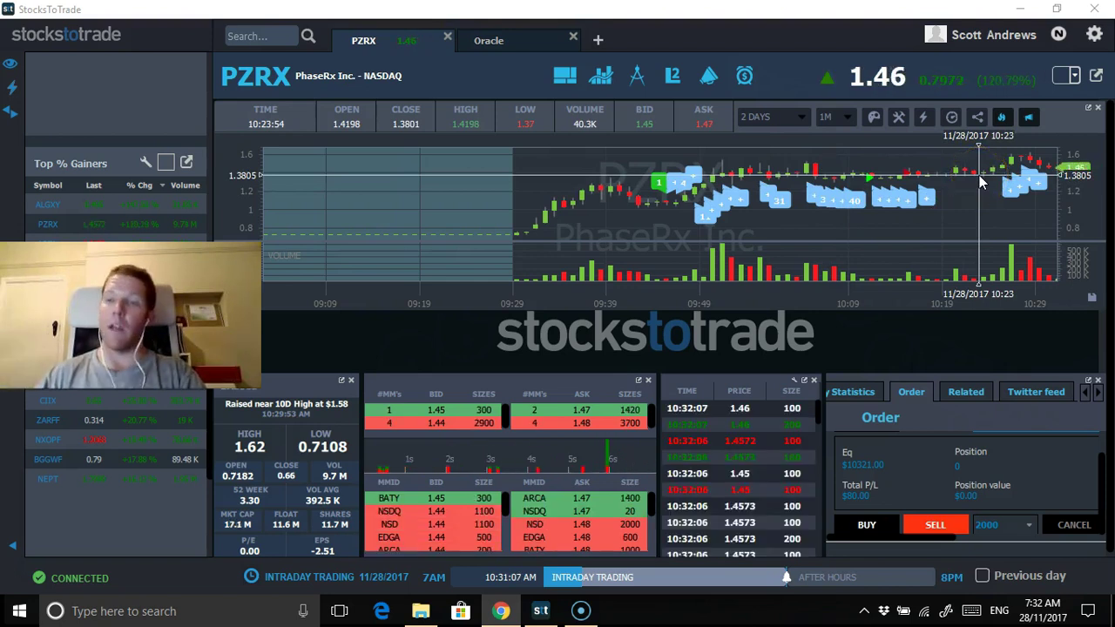
{"action": "left_click_drag", "start_coordinate": [976, 180], "coordinate": [933, 176]}
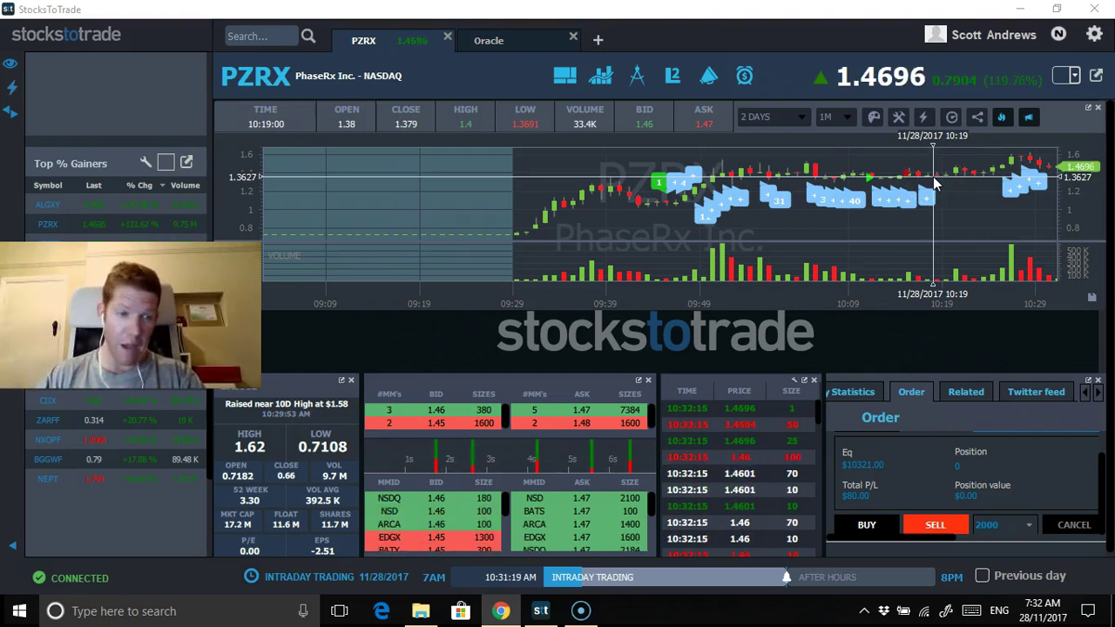
{"action": "left_click_drag", "start_coordinate": [902, 184], "coordinate": [1010, 190]}
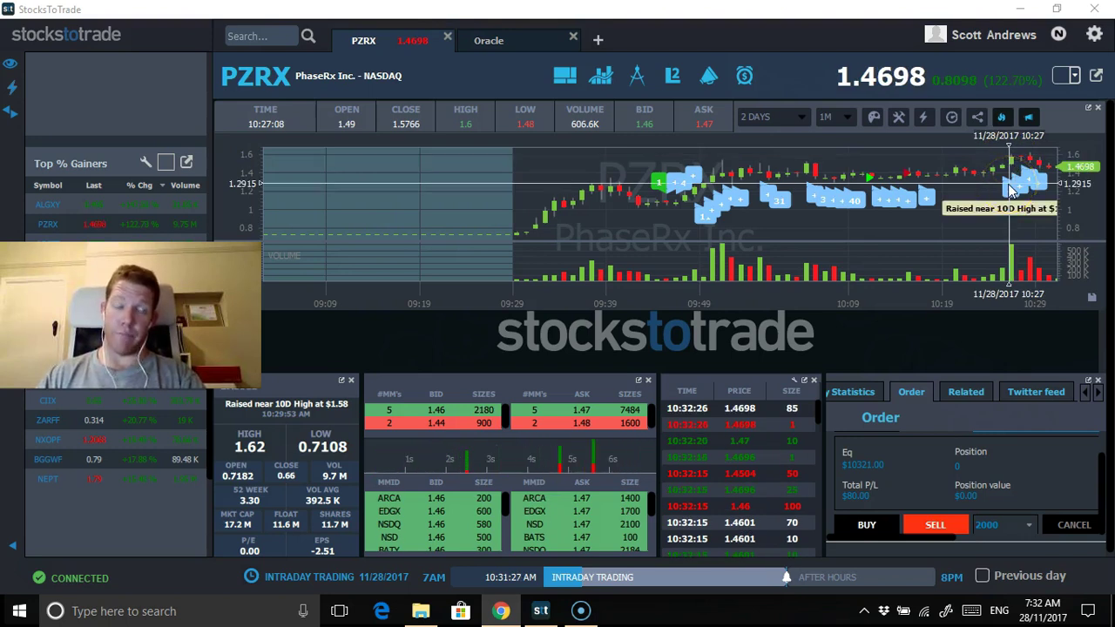
{"action": "left_click", "coordinate": [887, 420]}
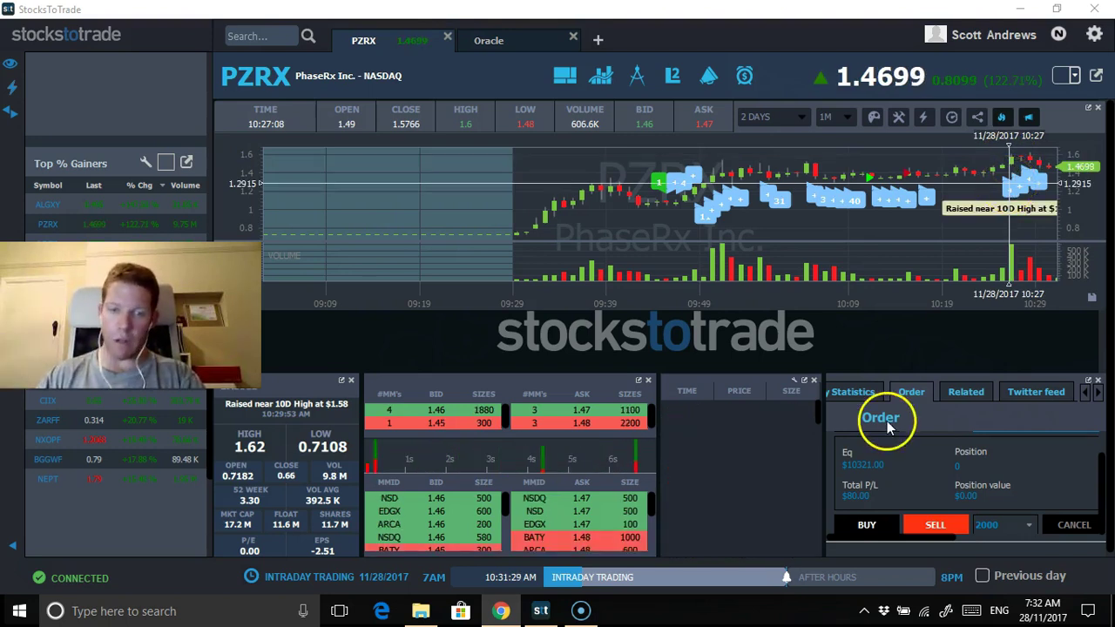
{"action": "left_click", "coordinate": [416, 402]}
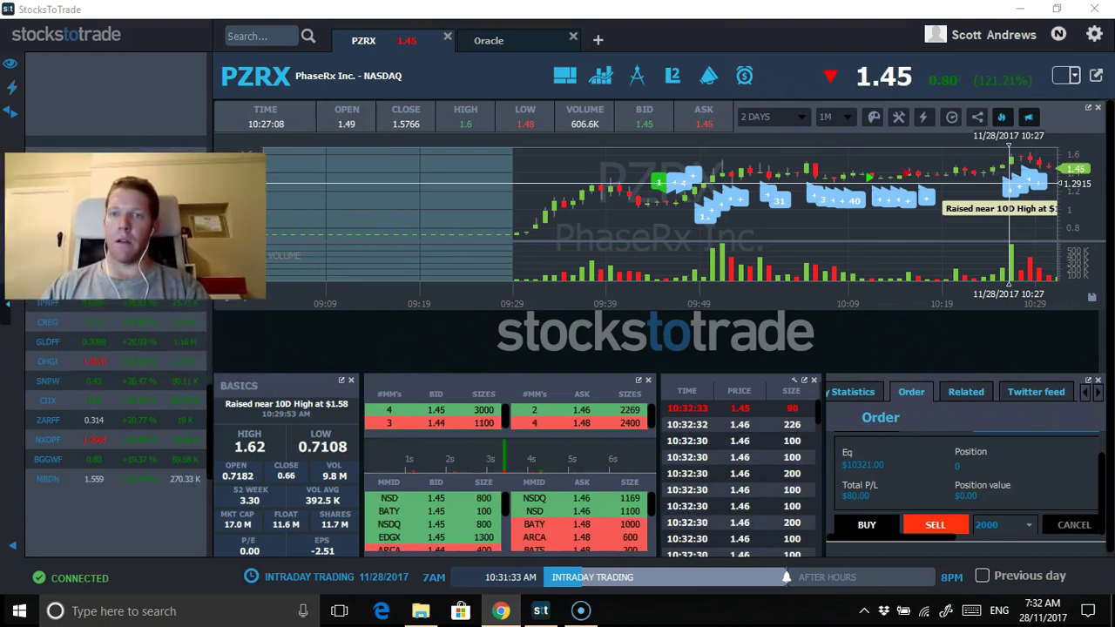
Show the Oracle PZRX summary: 2000 bought at 1.35, 2000 sold at 1.40, net 0.
{"action": "left_click", "coordinate": [527, 41]}
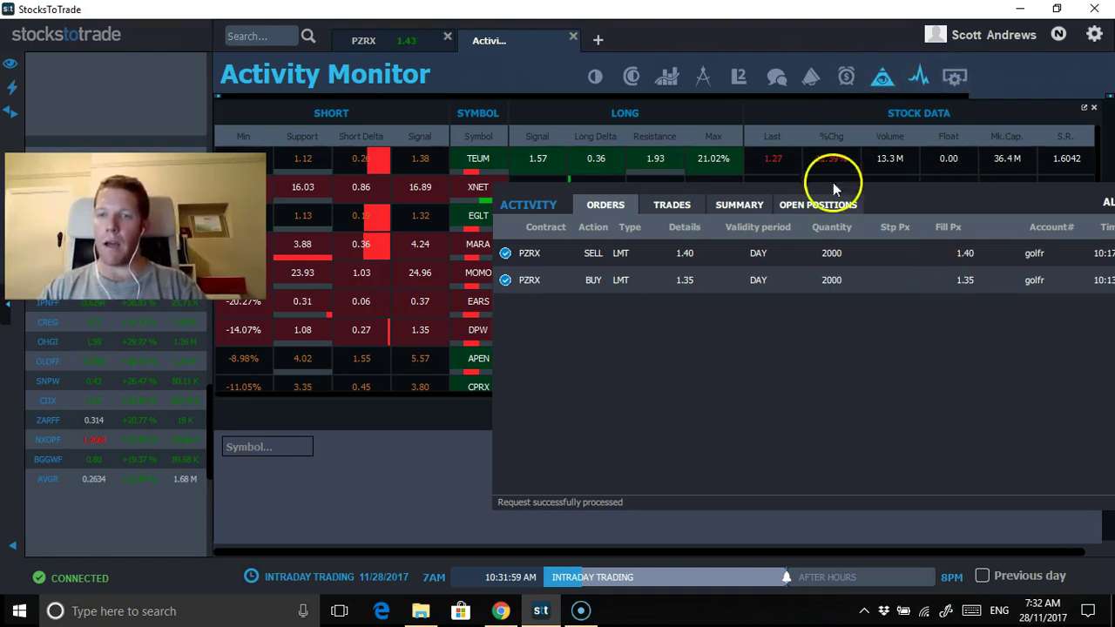
{"action": "left_click_drag", "start_coordinate": [833, 182], "coordinate": [652, 149]}
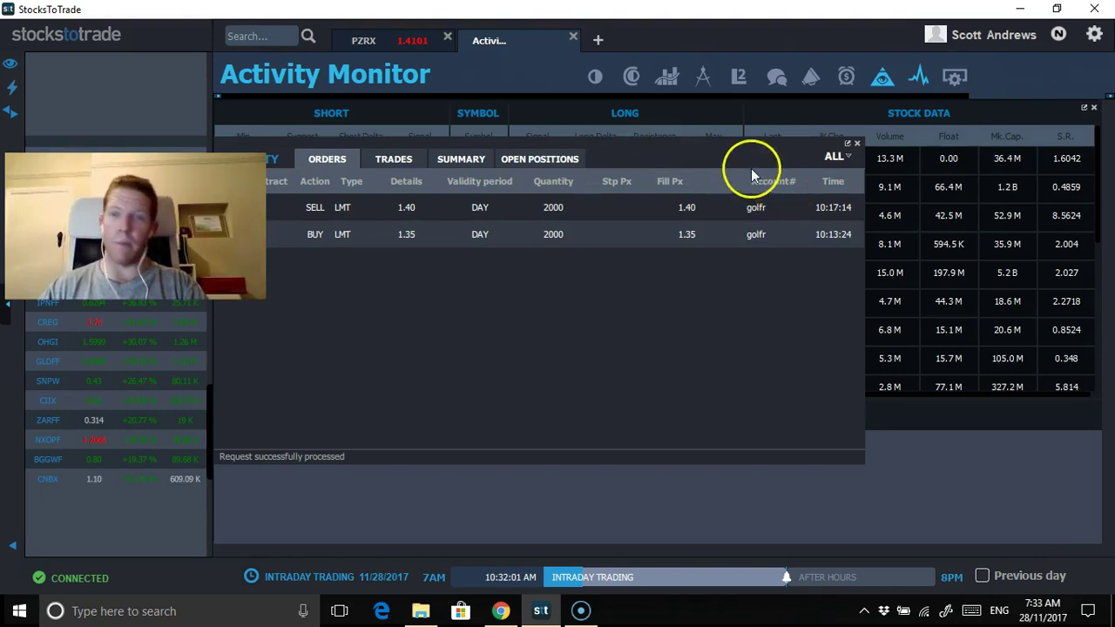
{"action": "left_click_drag", "start_coordinate": [737, 147], "coordinate": [812, 149]}
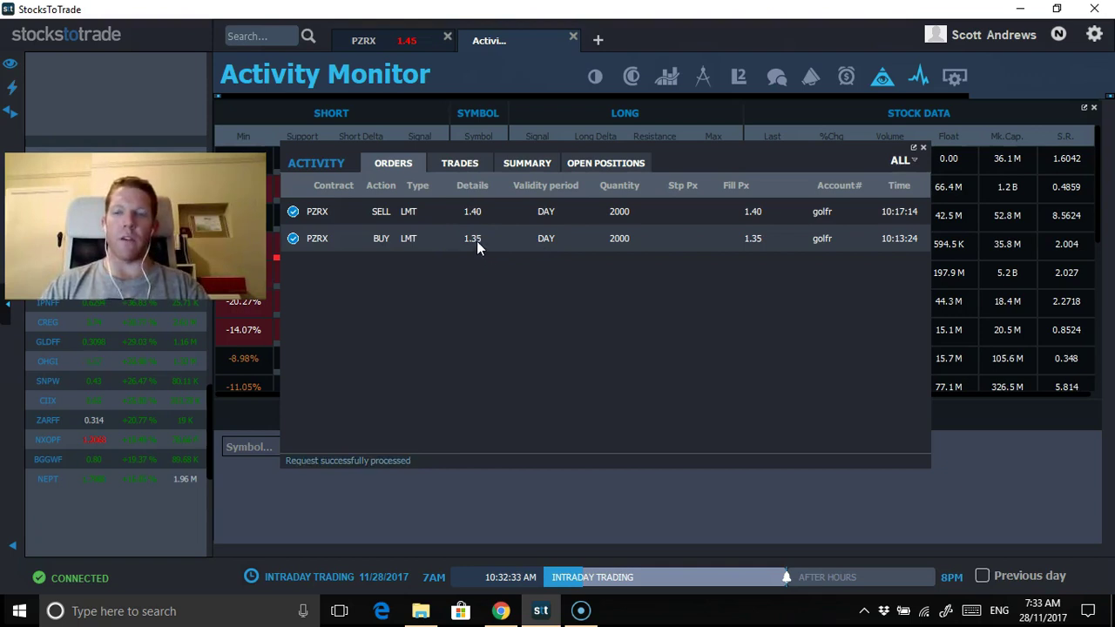
{"action": "left_click", "coordinate": [520, 158]}
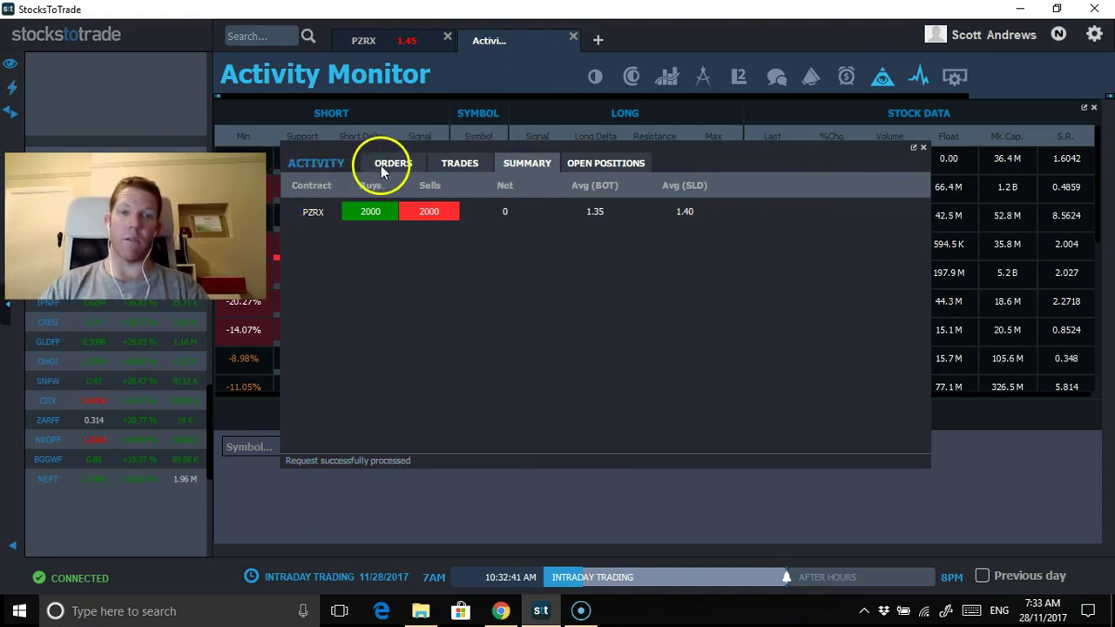
Recheck PZRX prices near the trade markers, then bring up File Explorer's Video recordings folder.
{"action": "left_click", "coordinate": [391, 46]}
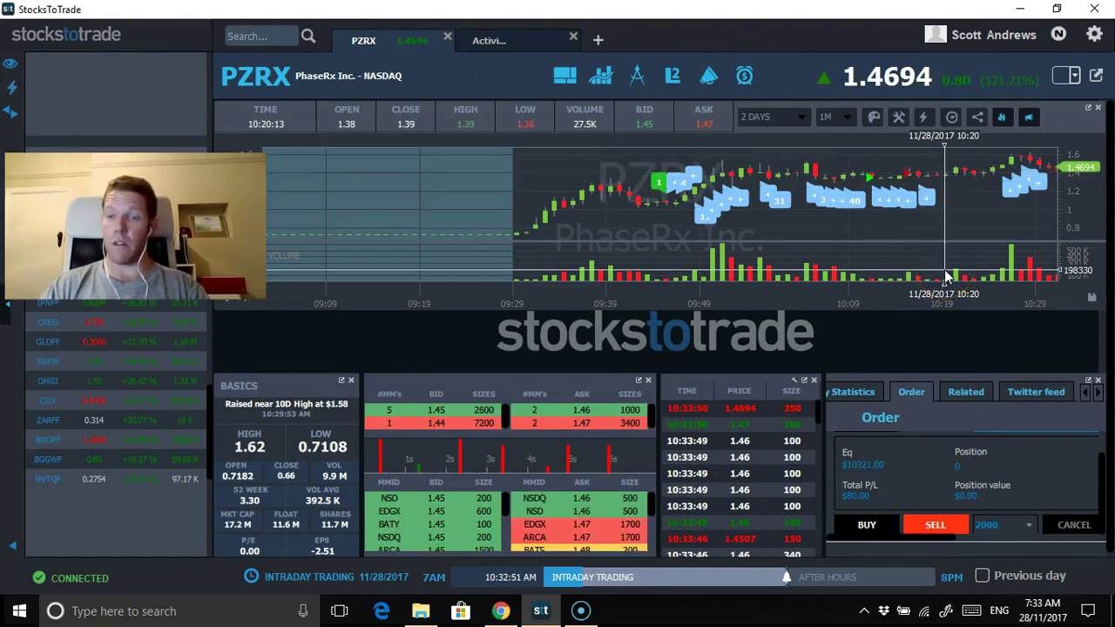
{"action": "left_click", "coordinate": [934, 194]}
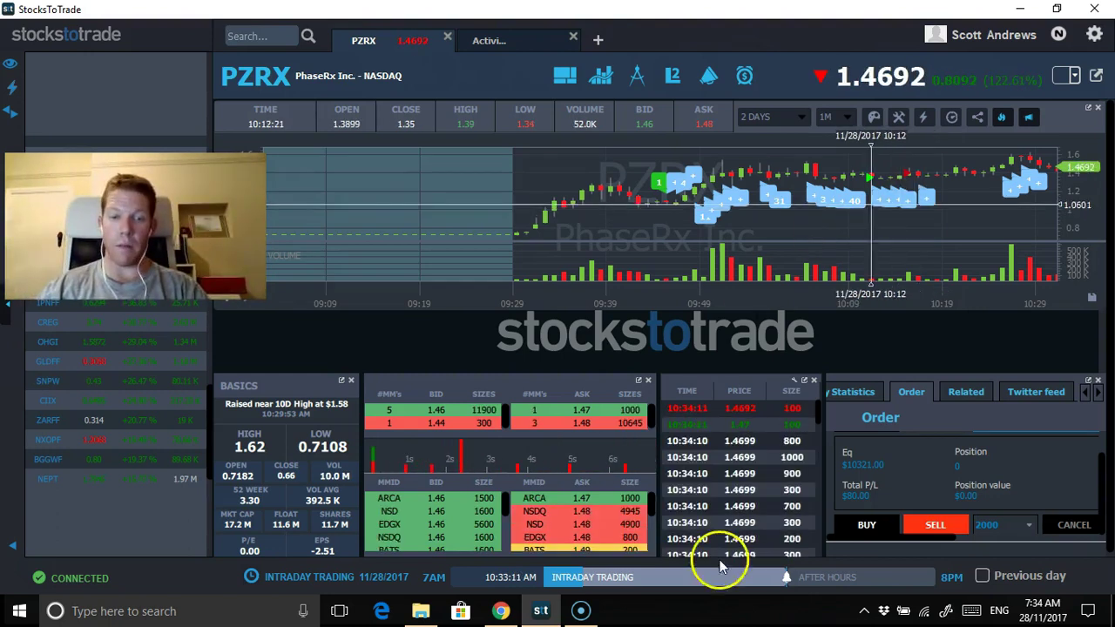
{"action": "left_click", "coordinate": [421, 611]}
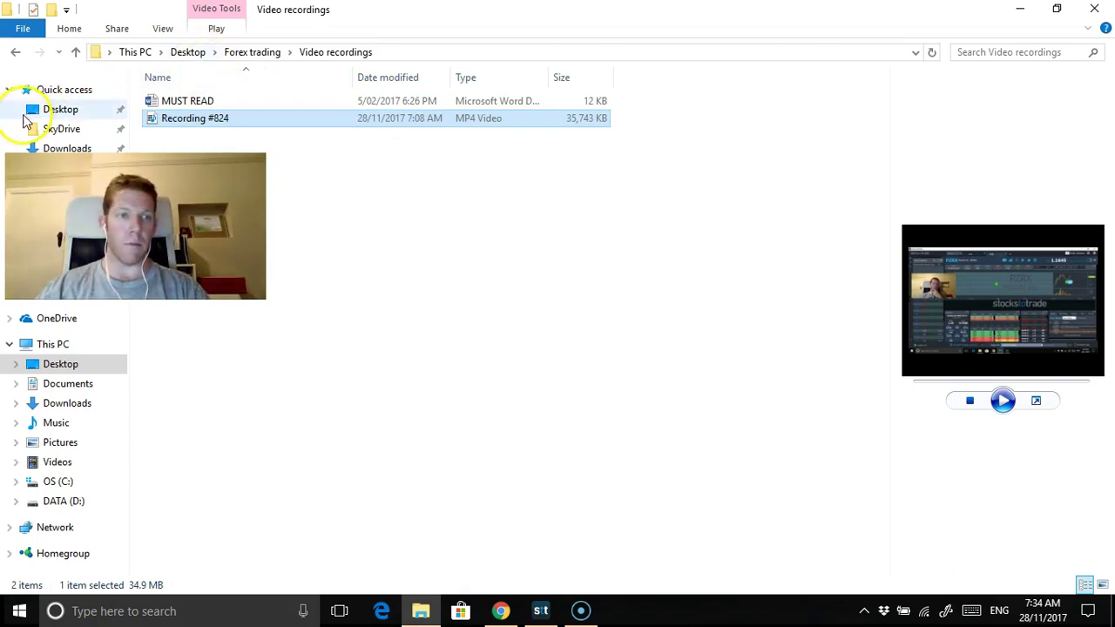
Browse Desktop > Penny Stocking > Tim Sykes material > Analysis journal > Trade journal and select All trades taken.
{"action": "left_click", "coordinate": [76, 114]}
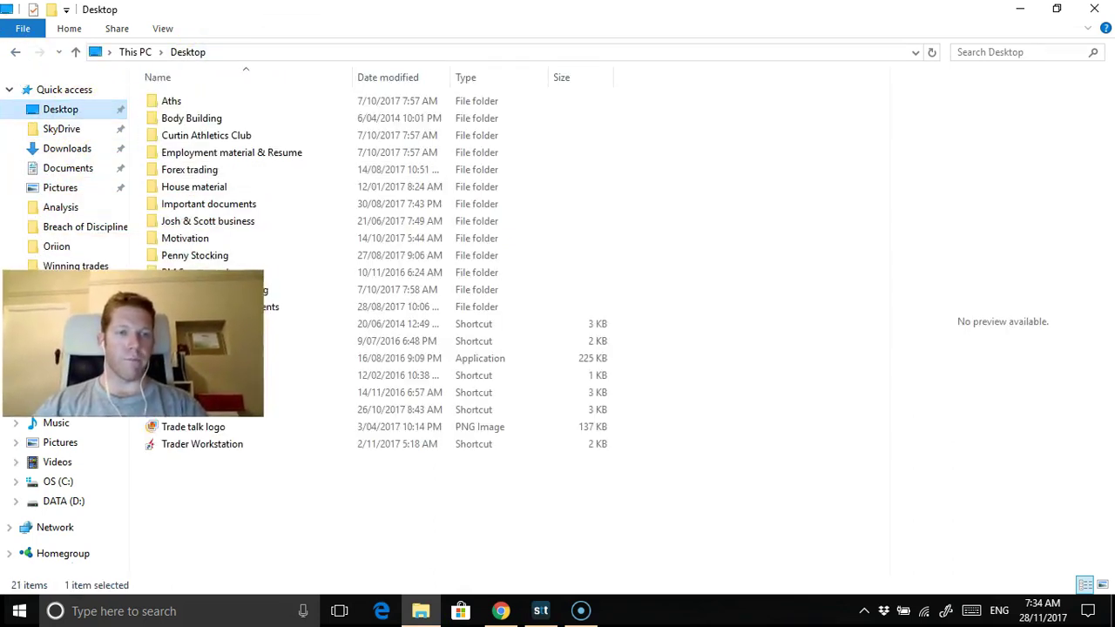
{"action": "double_click", "coordinate": [218, 254]}
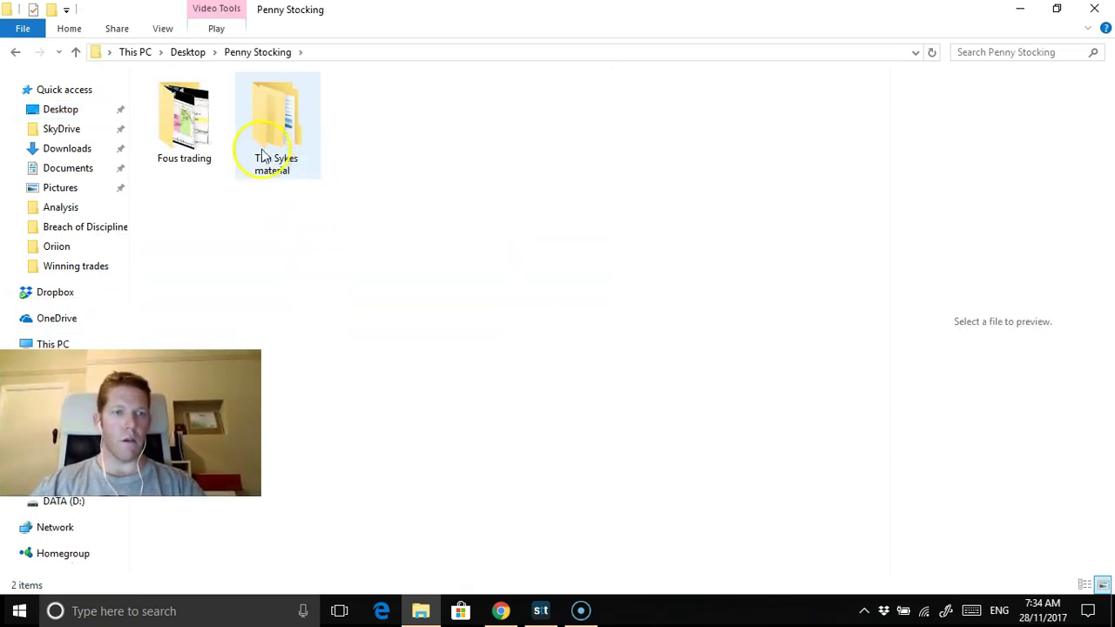
{"action": "double_click", "coordinate": [261, 149]}
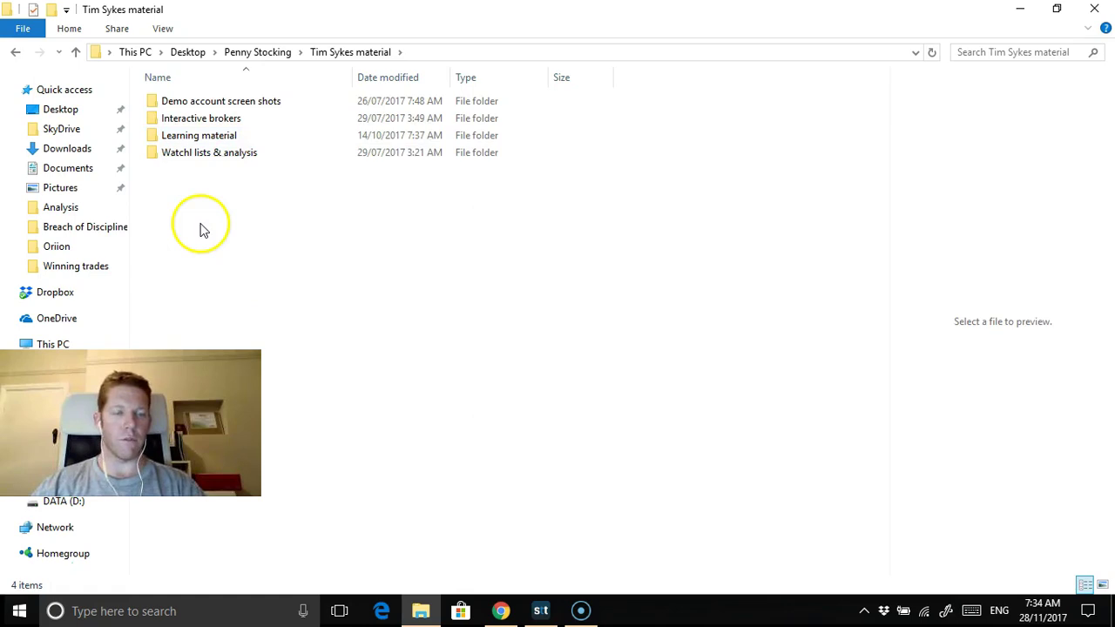
{"action": "double_click", "coordinate": [256, 154]}
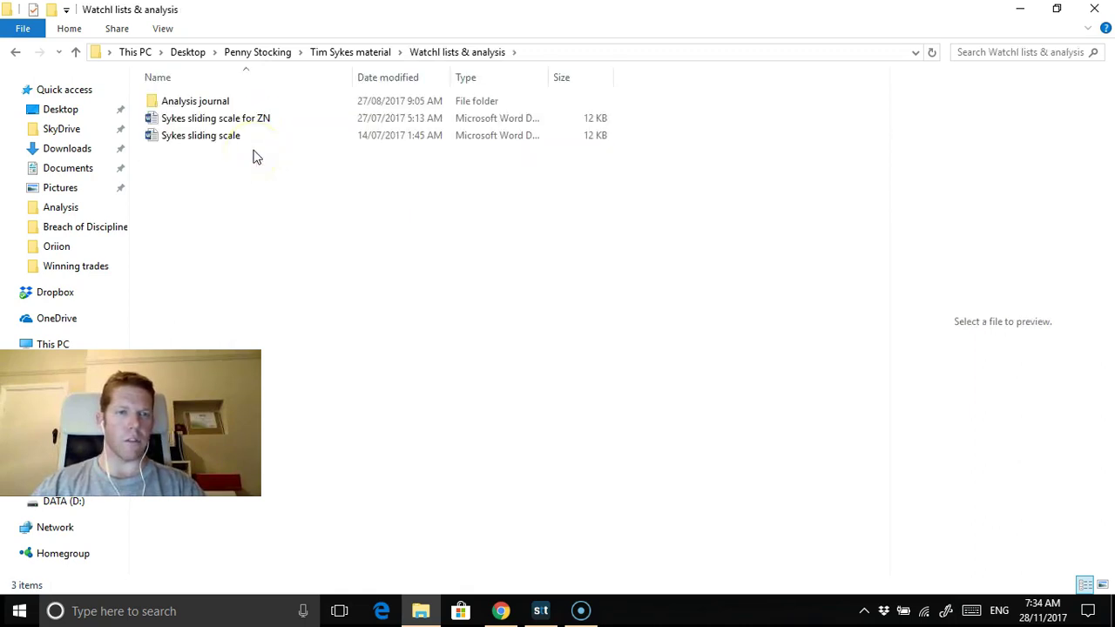
{"action": "double_click", "coordinate": [246, 106]}
{"action": "left_click", "coordinate": [183, 139]}
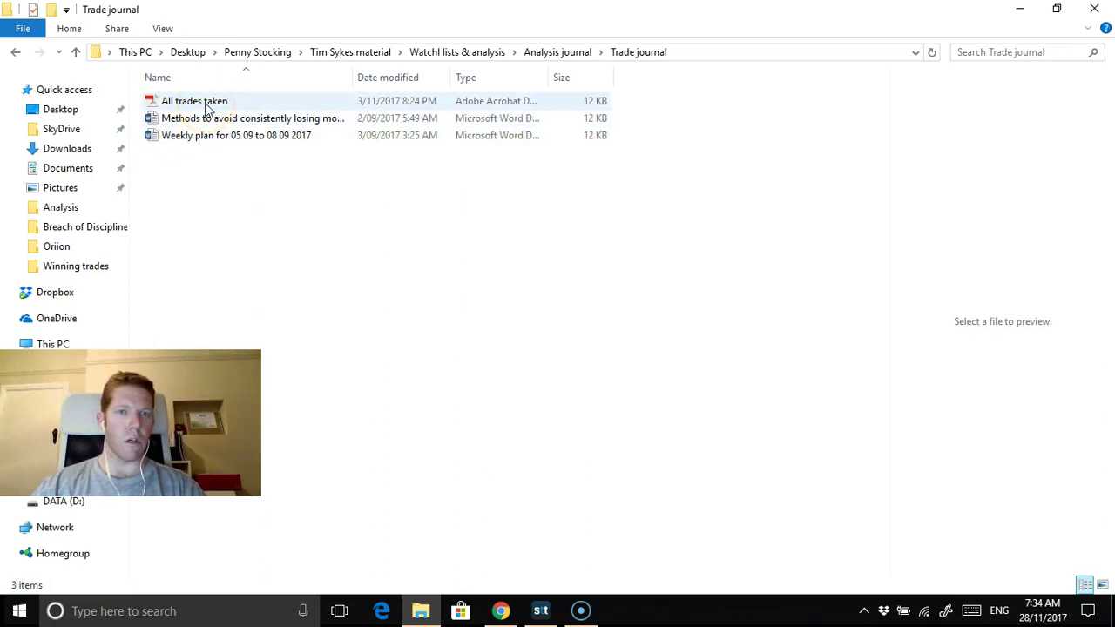
{"action": "left_click", "coordinate": [207, 108]}
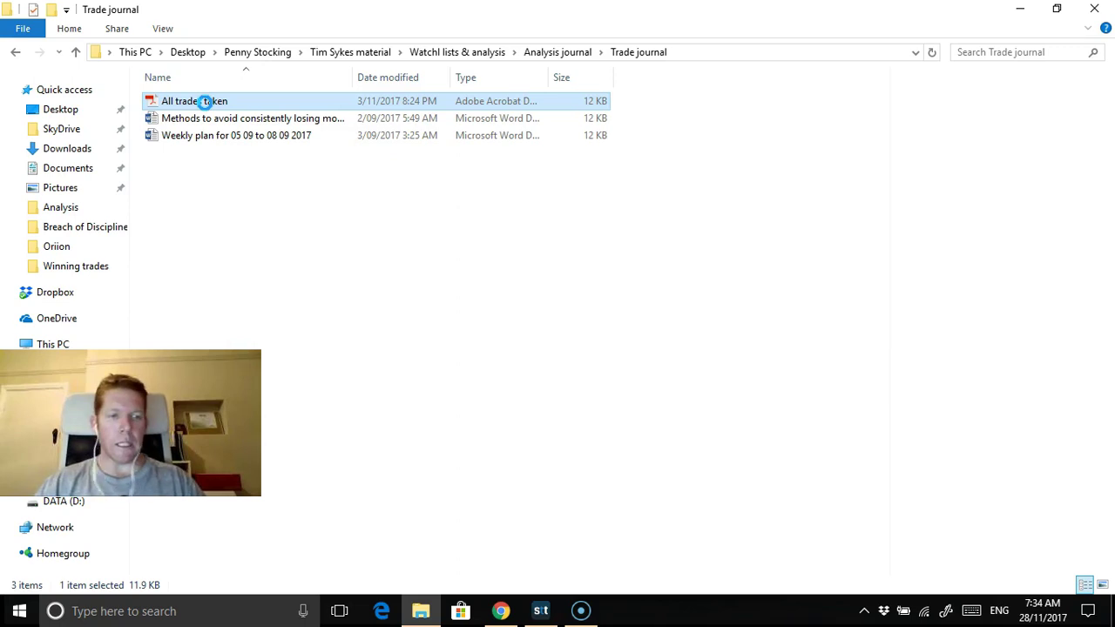
Open the All trades taken journal with Excel 2013.
{"action": "right_click", "coordinate": [205, 103]}
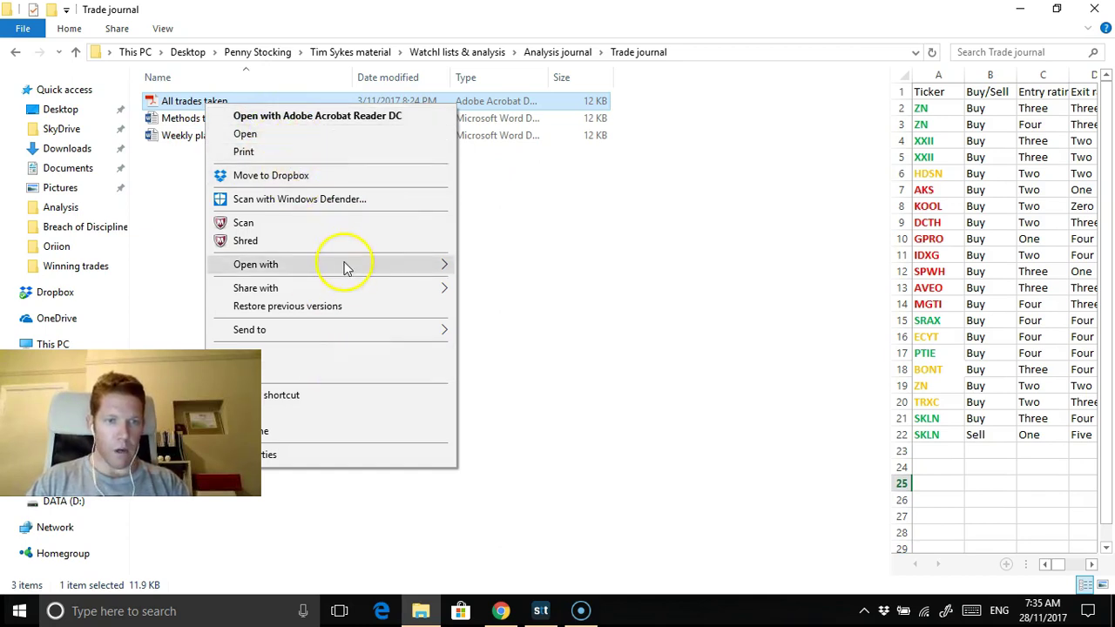
{"action": "mouse_move", "coordinate": [435, 272]}
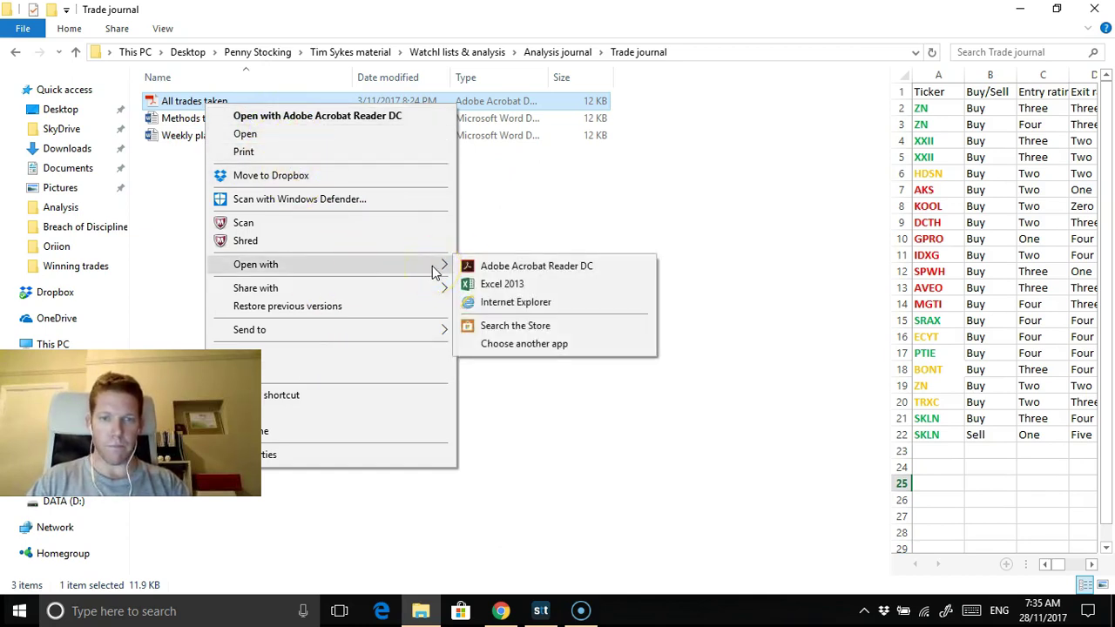
{"action": "left_click", "coordinate": [532, 285]}
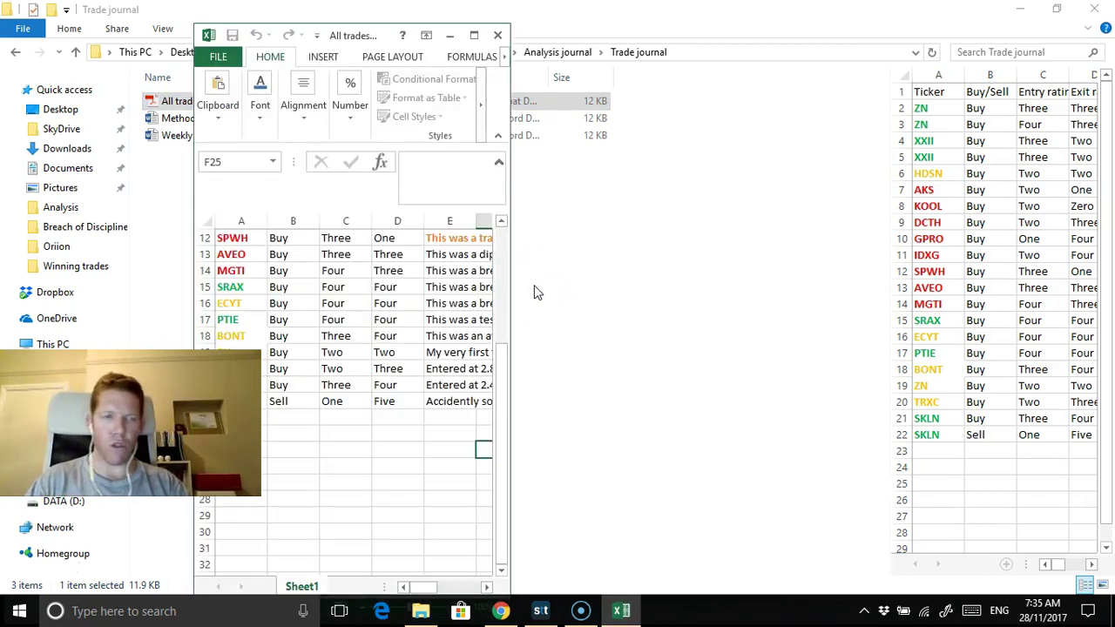
Review the maximized journal's Winning/Losing columns and cell B23, then return to StocksToTrade's PZRX chart.
{"action": "left_click", "coordinate": [475, 36]}
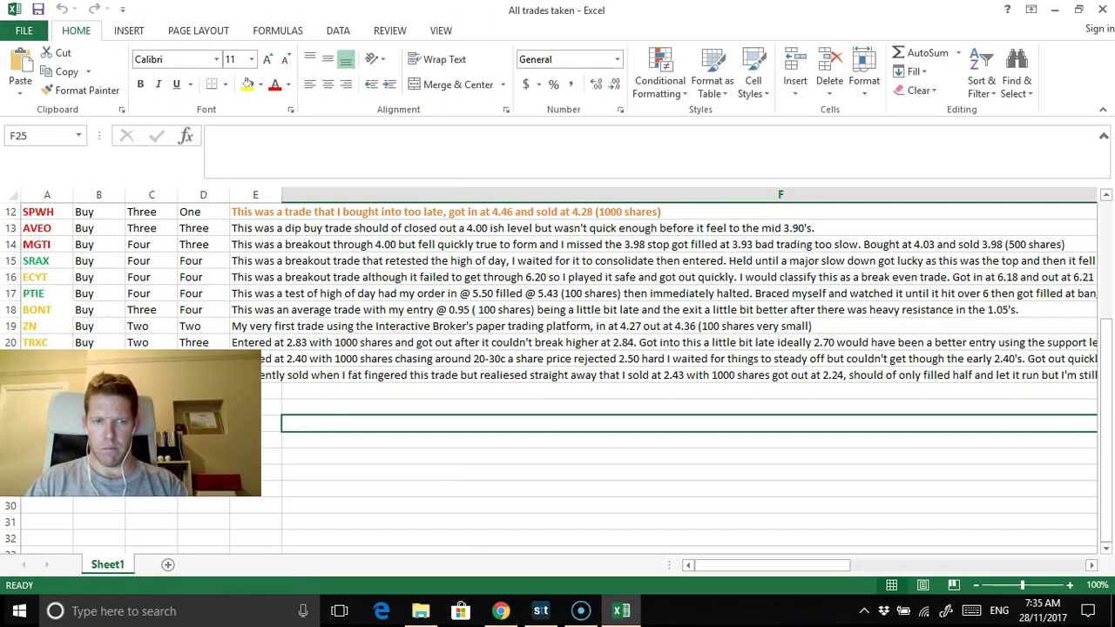
{"action": "left_click", "coordinate": [704, 469]}
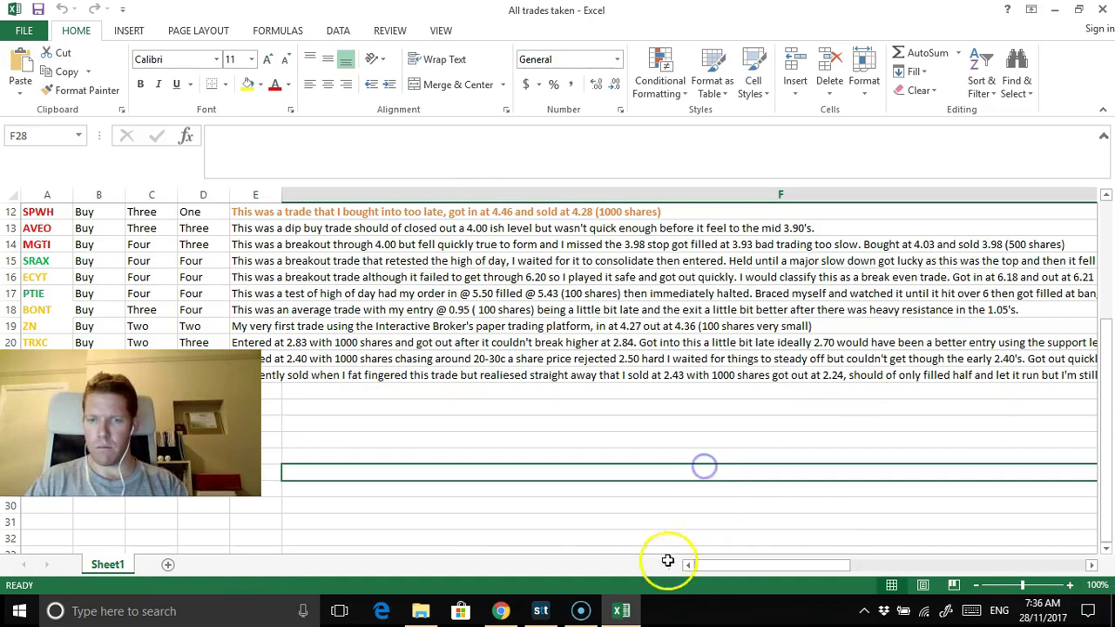
{"action": "left_click_drag", "start_coordinate": [795, 566], "coordinate": [967, 571]}
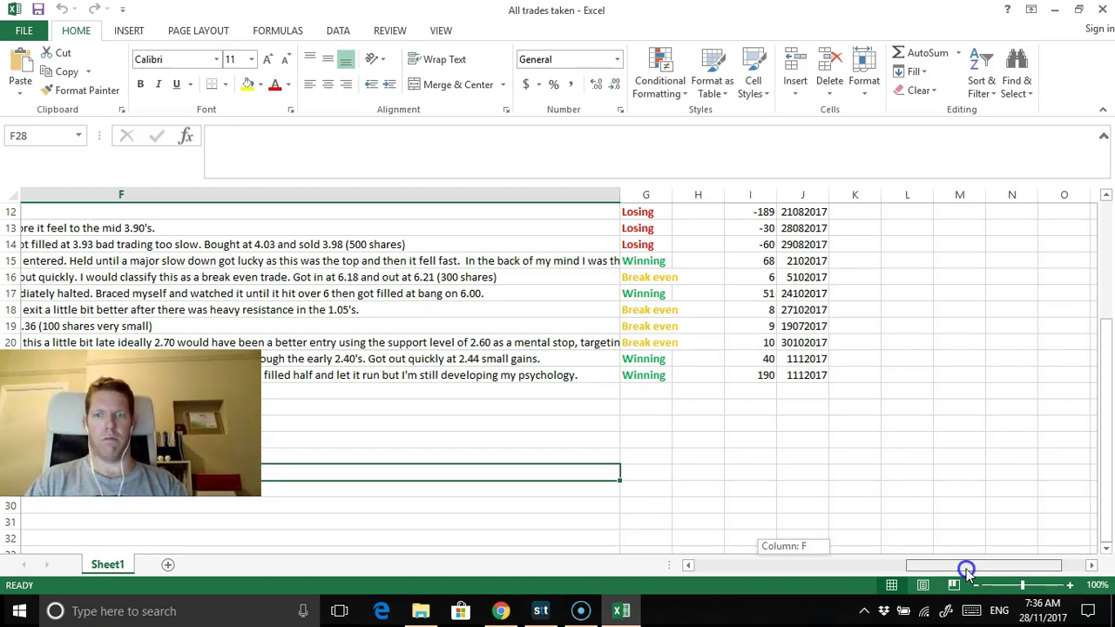
{"action": "left_click_drag", "start_coordinate": [967, 569], "coordinate": [871, 562]}
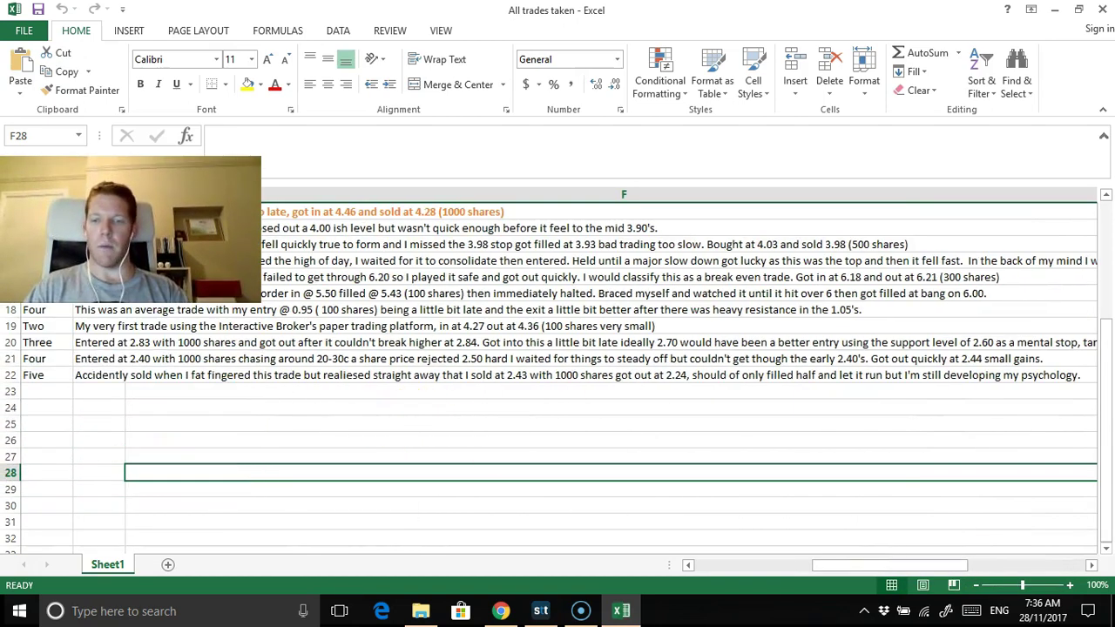
{"action": "left_click_drag", "start_coordinate": [862, 564], "coordinate": [784, 564]}
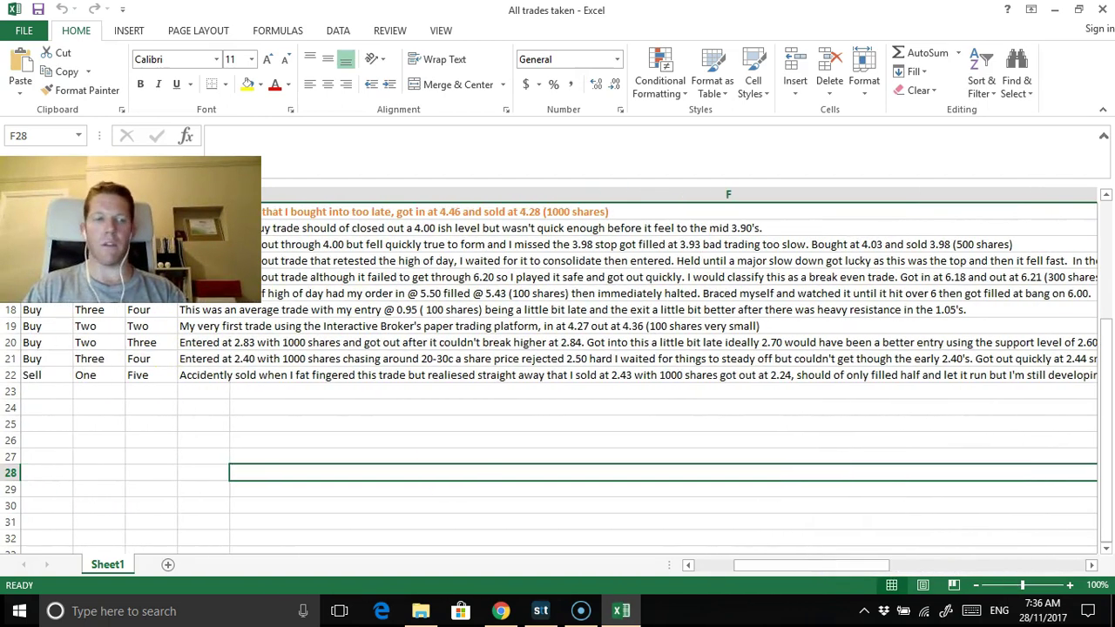
{"action": "left_click", "coordinate": [47, 392]}
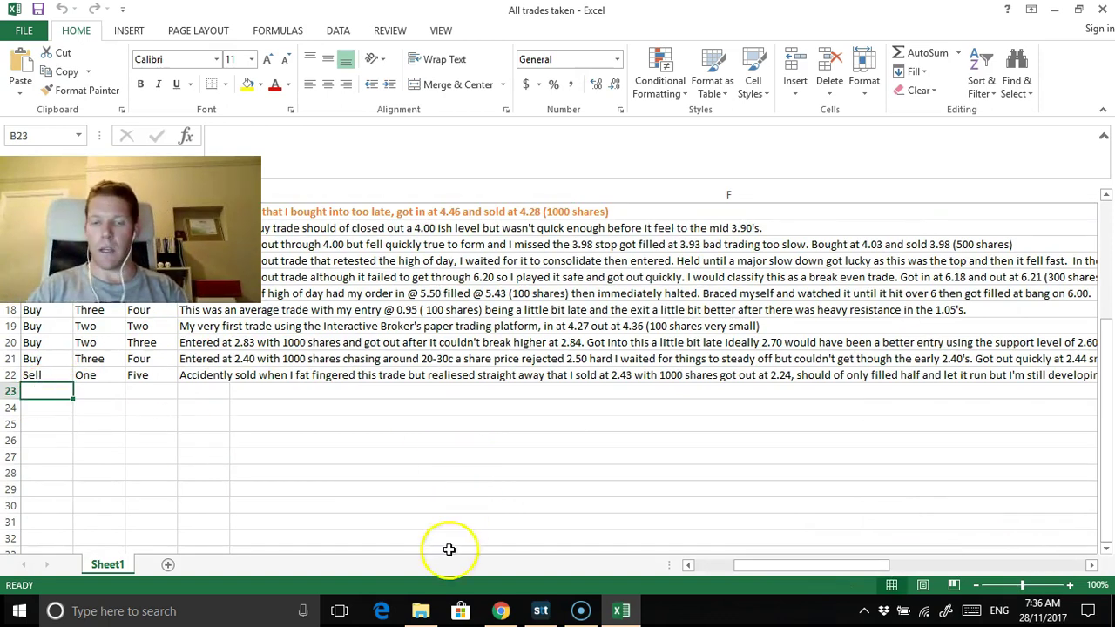
{"action": "left_click", "coordinate": [540, 611]}
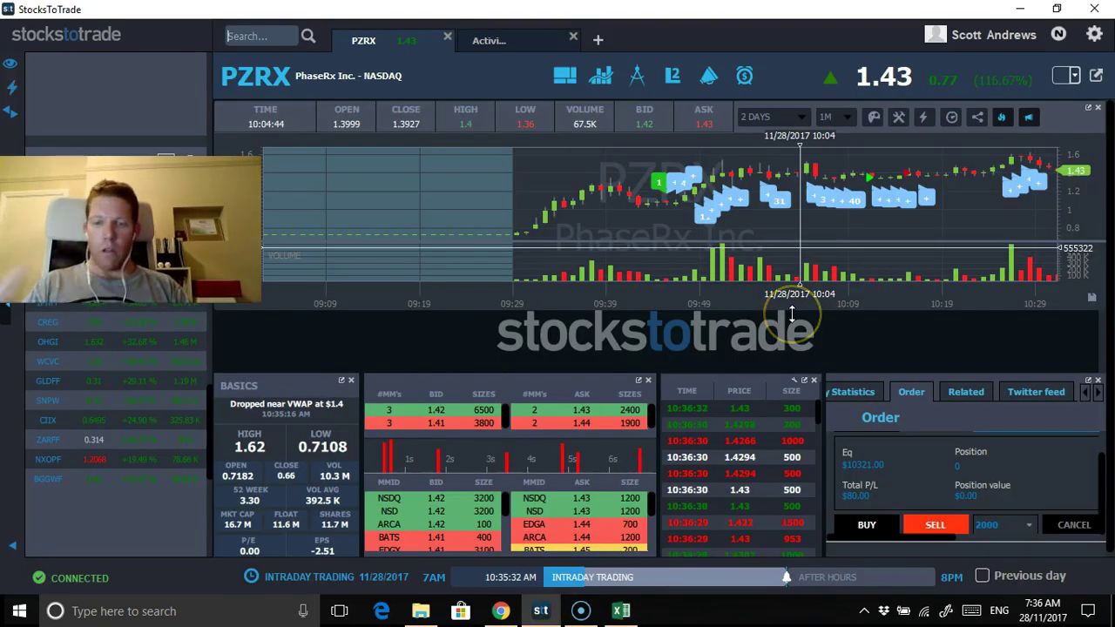